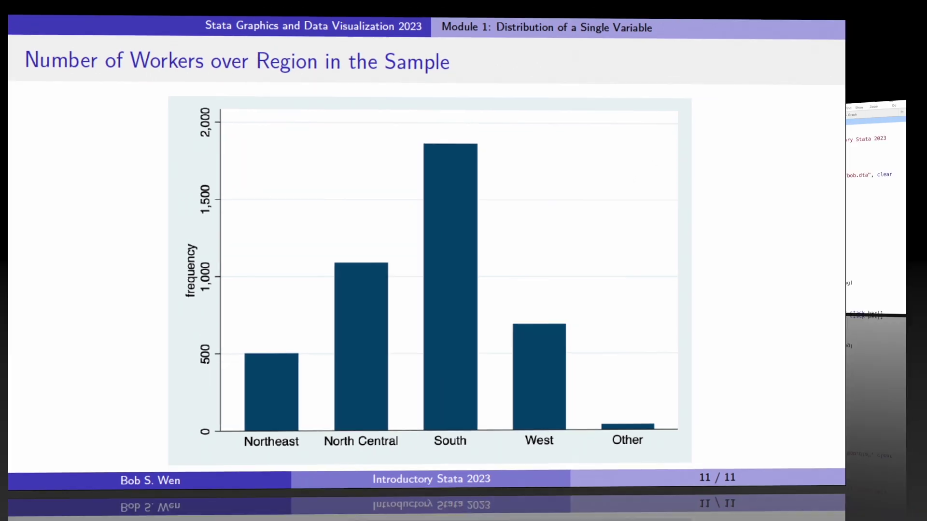
Run lines 1–6 and line 9 to set the directory, open bar.log and load the course dataset.
left_click_drag(374, 46, 377, 152)
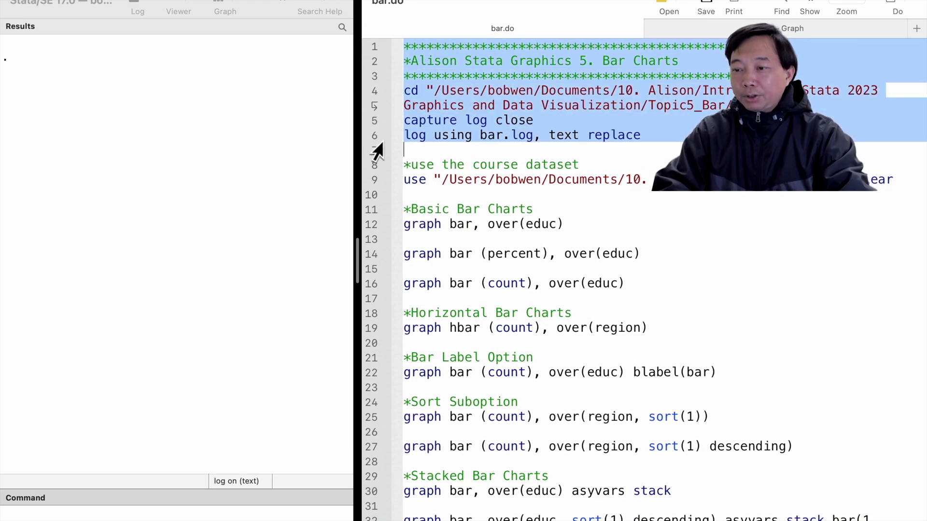
key("super+shift+d")
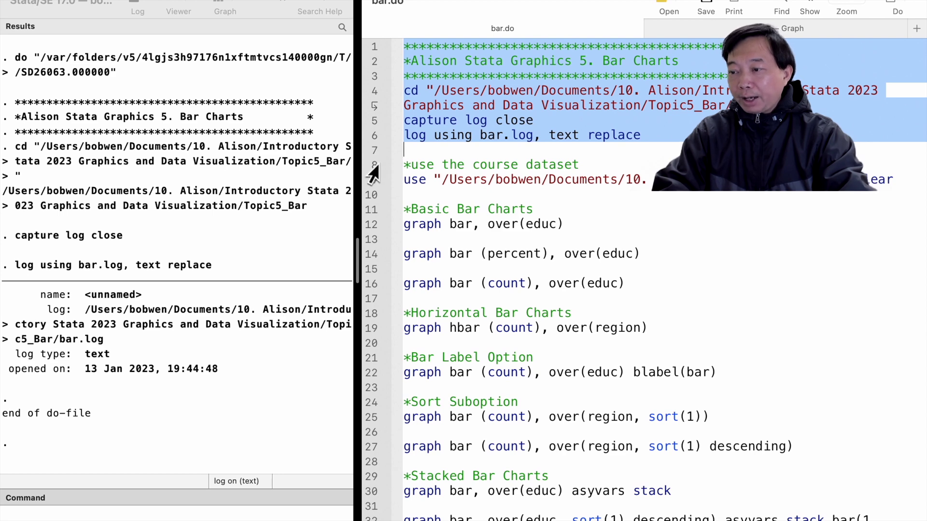
left_click(373, 165)
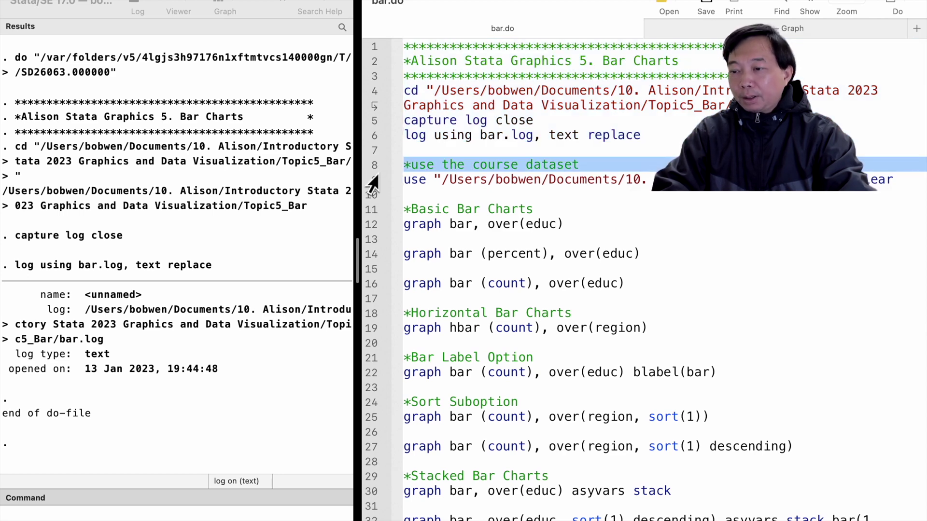
left_click(373, 180)
key("super+shift+d")
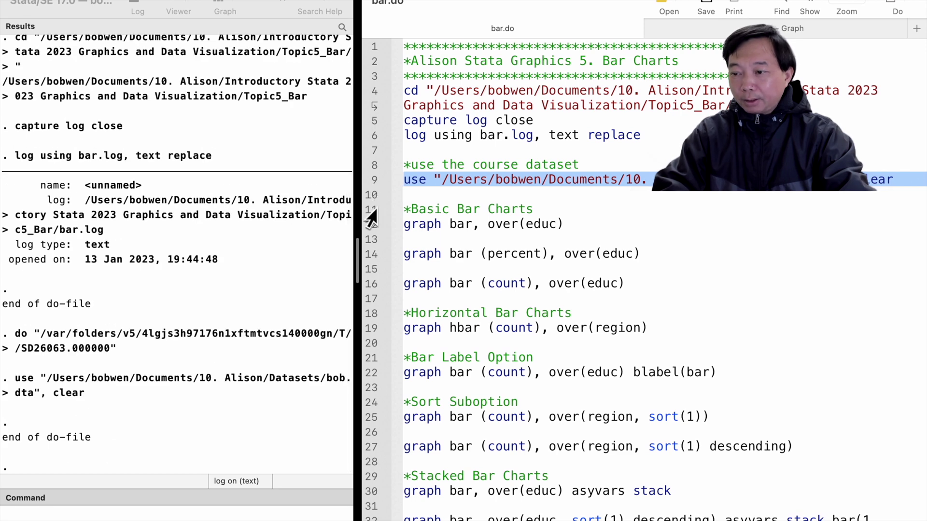
left_click(370, 213)
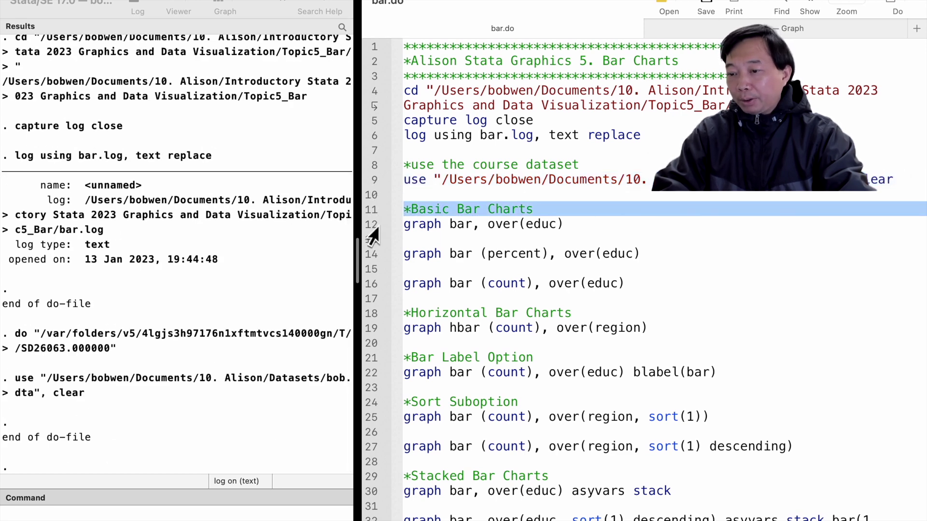
left_click(369, 228)
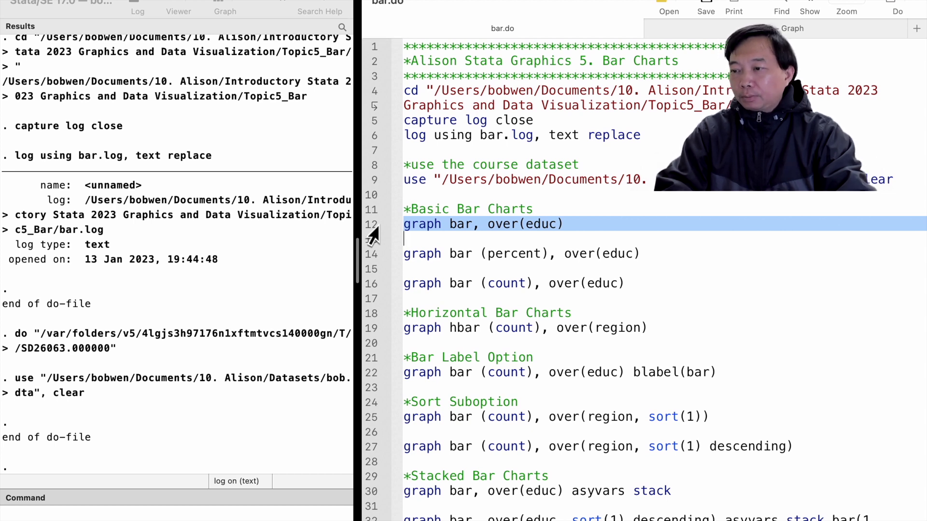
Draw the basic bar chart over educ, then the percent bar chart with graph bar (percent), over(educ).
key("super+shift+d")
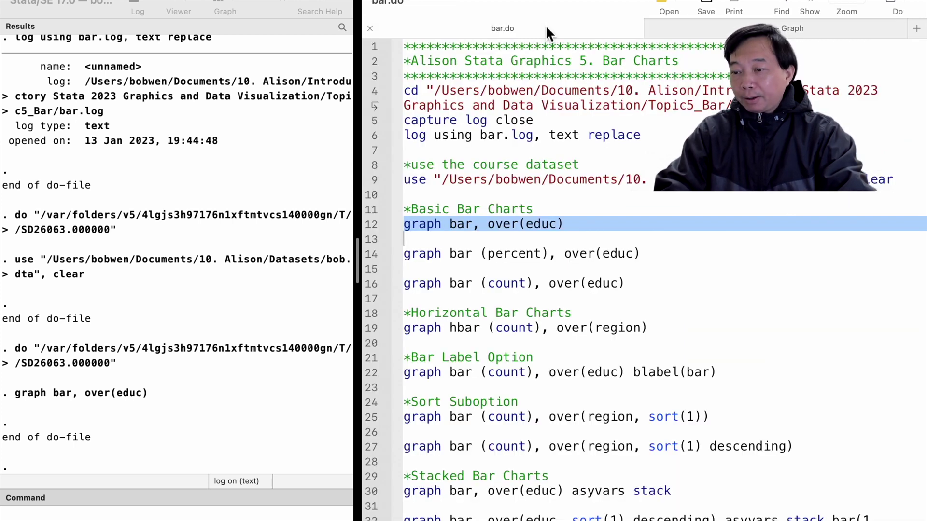
left_click(547, 25)
left_click(367, 258)
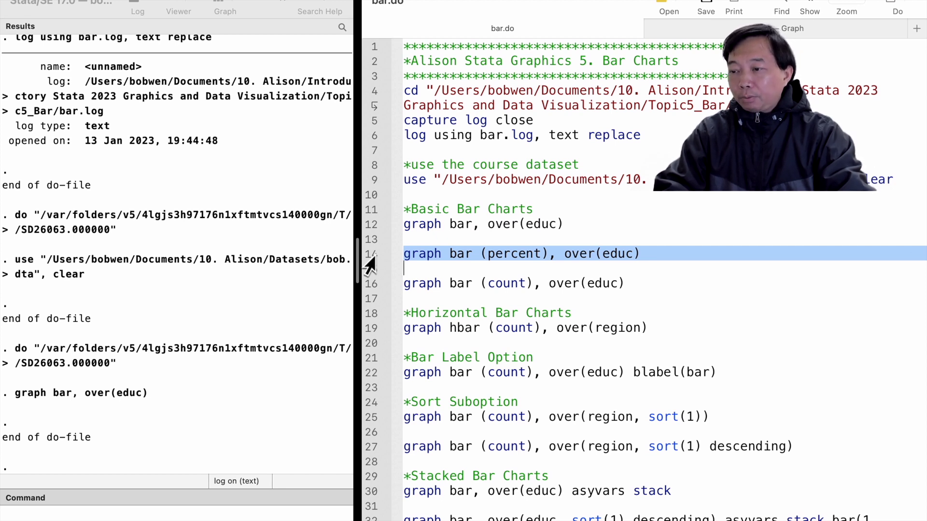
key("super+shift+d")
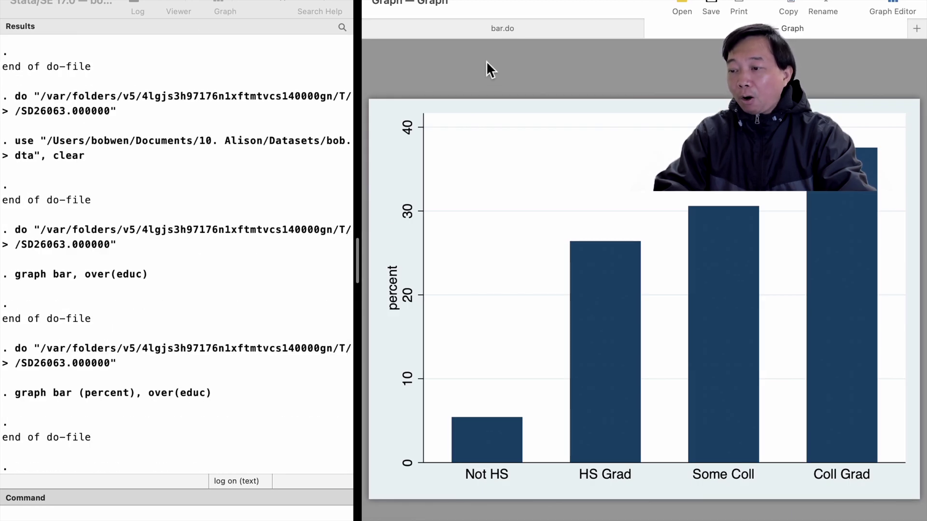
Draw the count bar chart over educ from line 16.
left_click(494, 34)
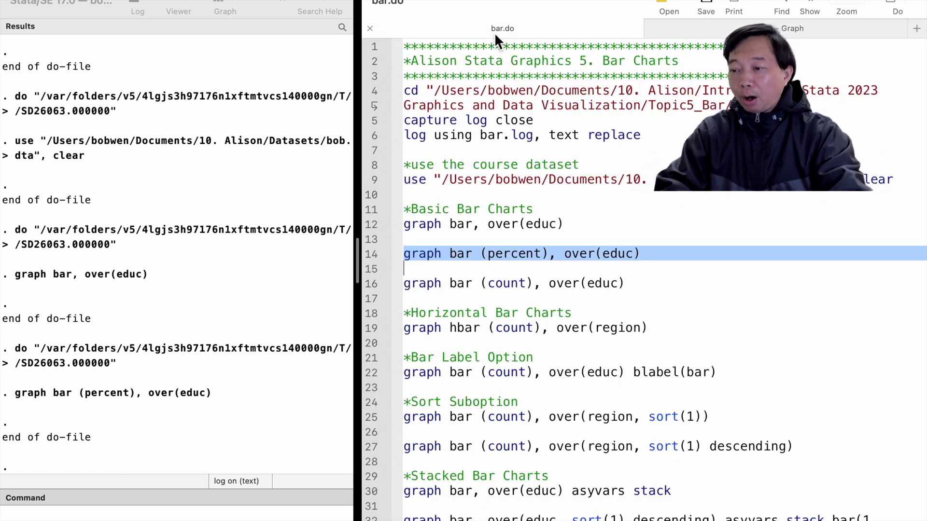
left_click(370, 285)
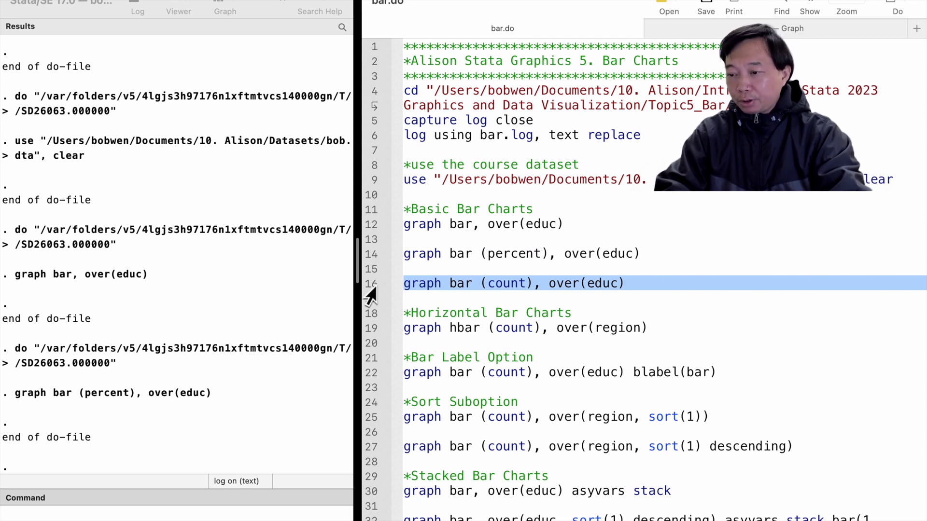
key("super+shift+d")
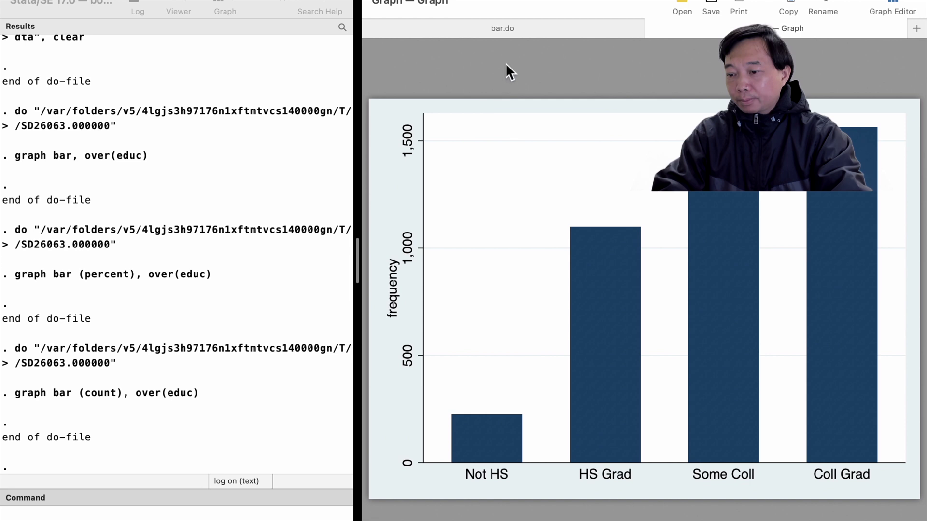
Draw a horizontal count bar chart of region with graph hbar (count), over(region).
left_click(511, 27)
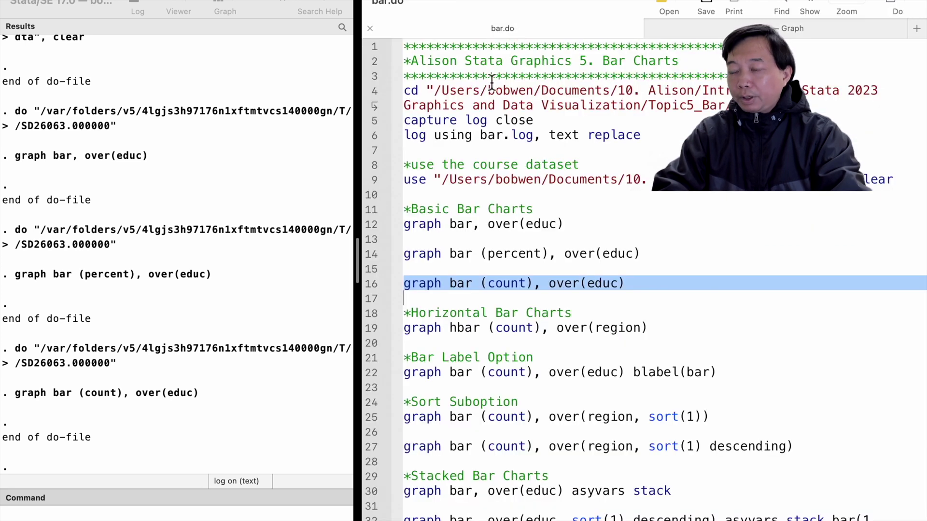
left_click(372, 315)
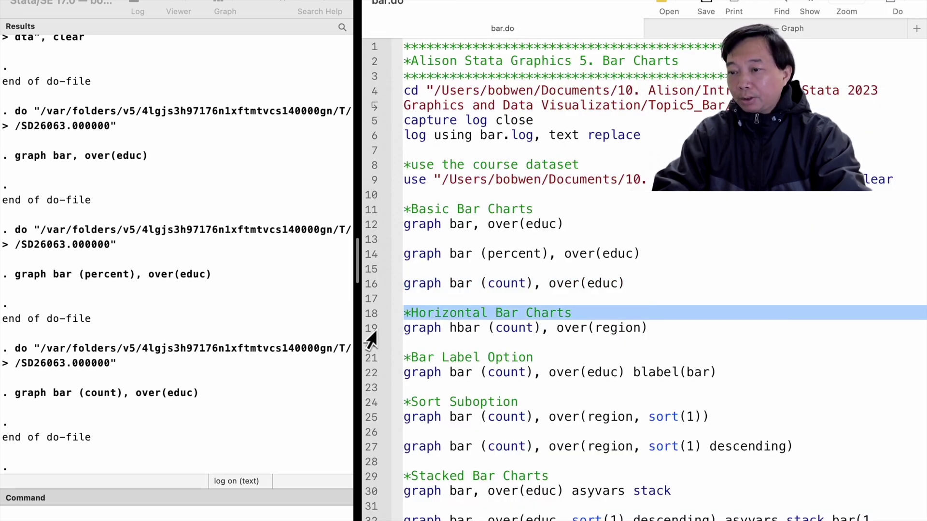
left_click(368, 332)
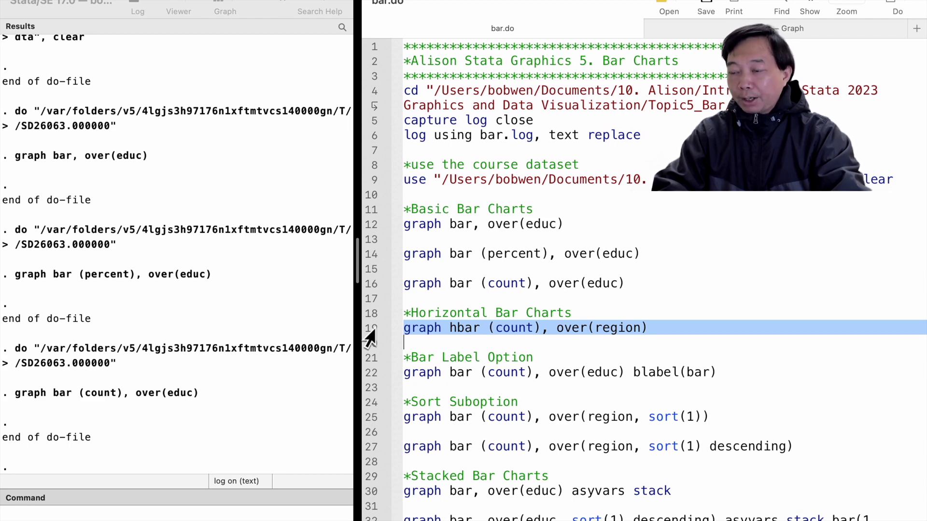
key("super+shift+d")
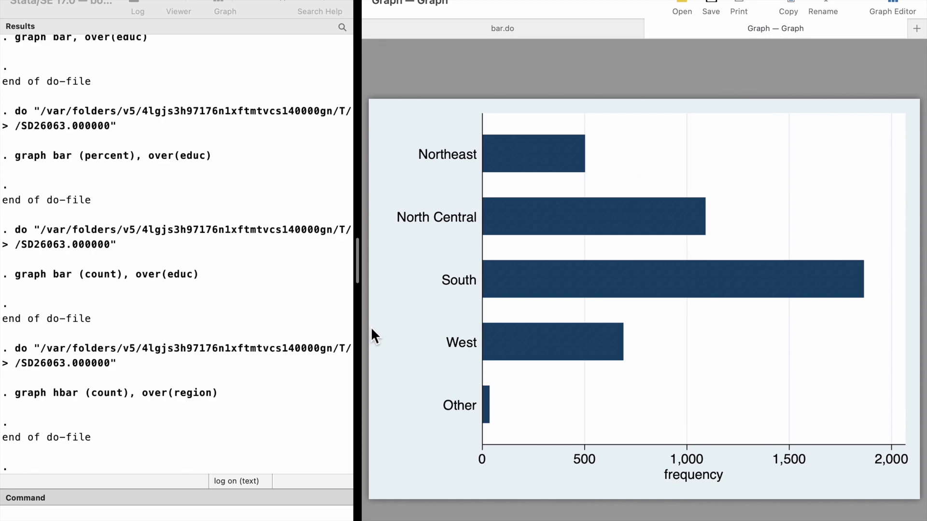
Select line 22 in bar.do, the count bar chart command using blabel(bar).
left_click(504, 28)
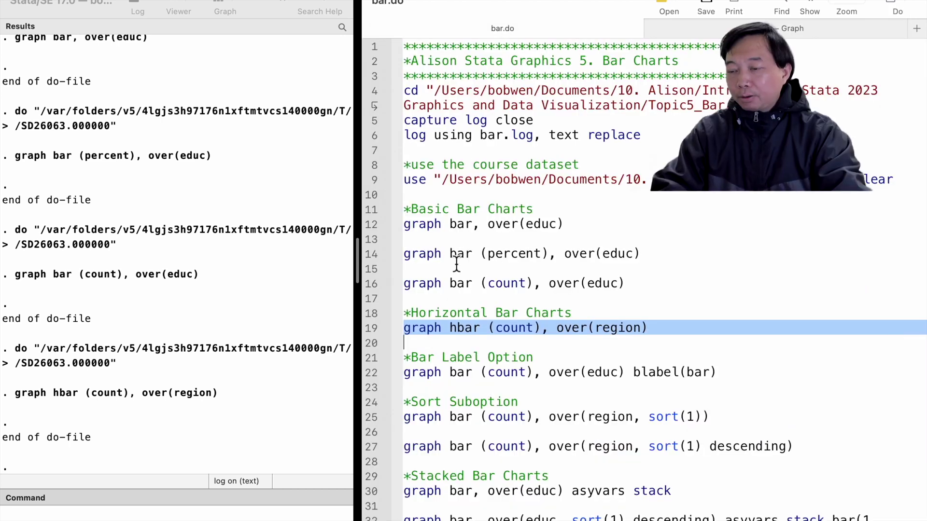
left_click(372, 357)
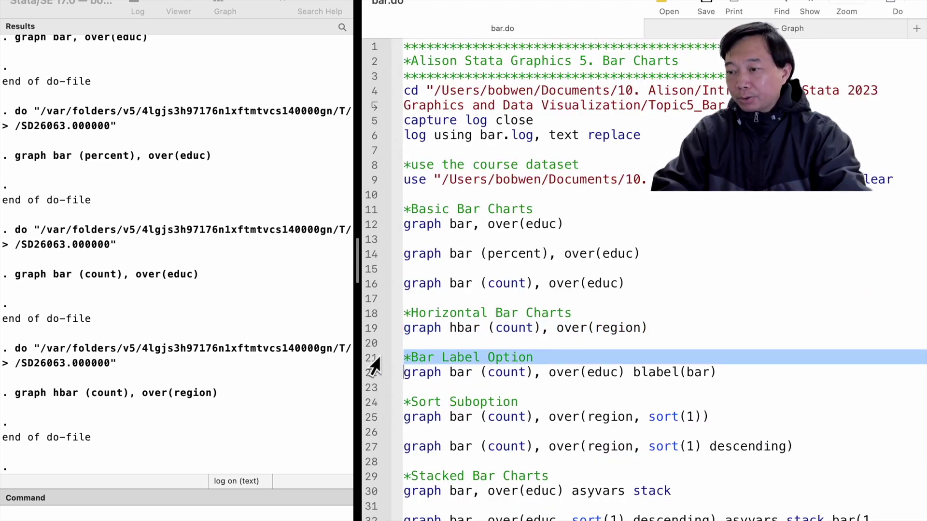
left_click(370, 375)
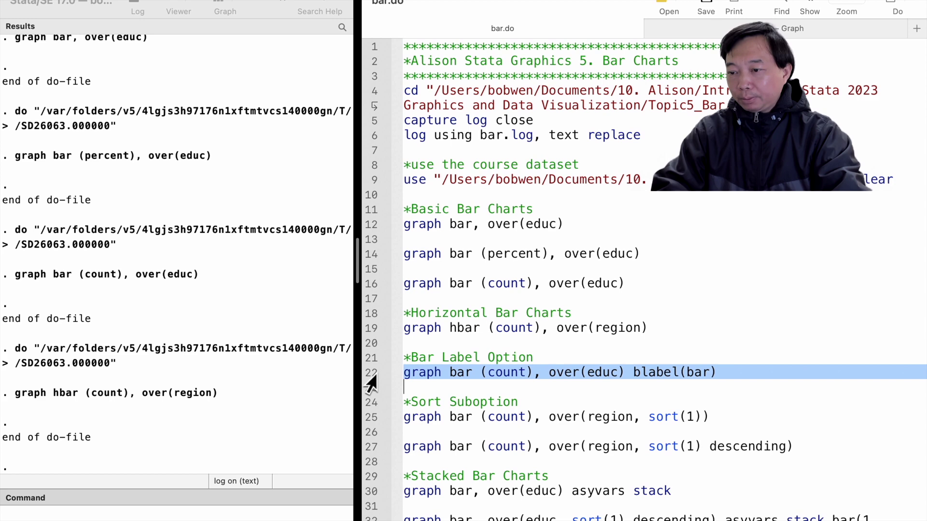
Draw the educ count chart with blabel(bar) count labels, then select the sort(1) region command.
key("super+shift+d")
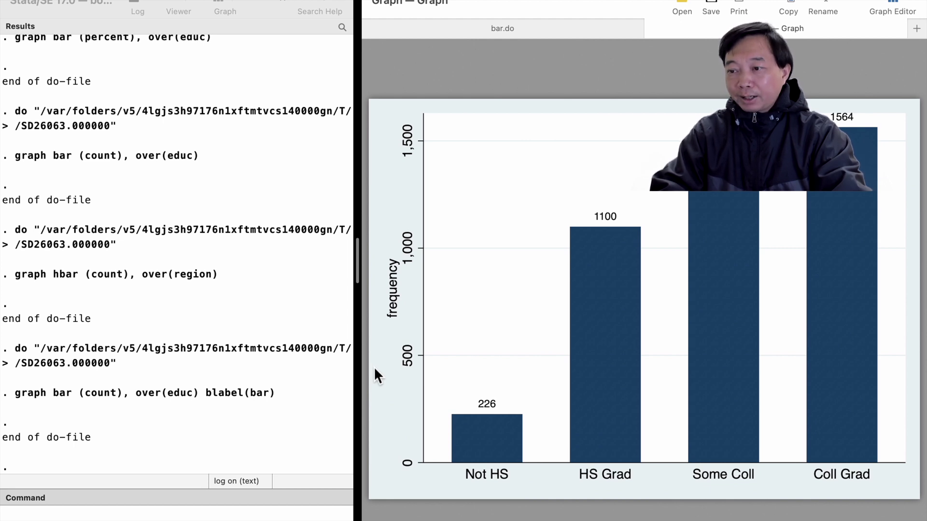
left_click(506, 32)
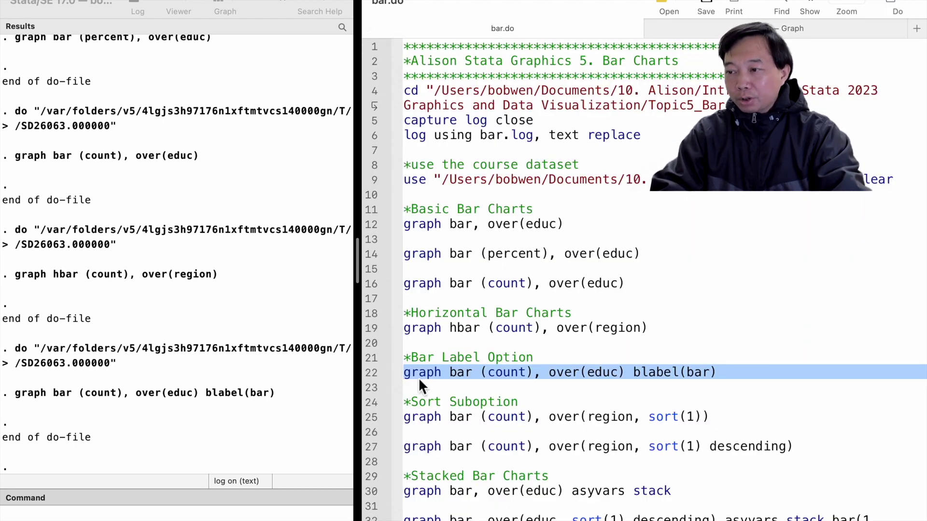
left_click(373, 407)
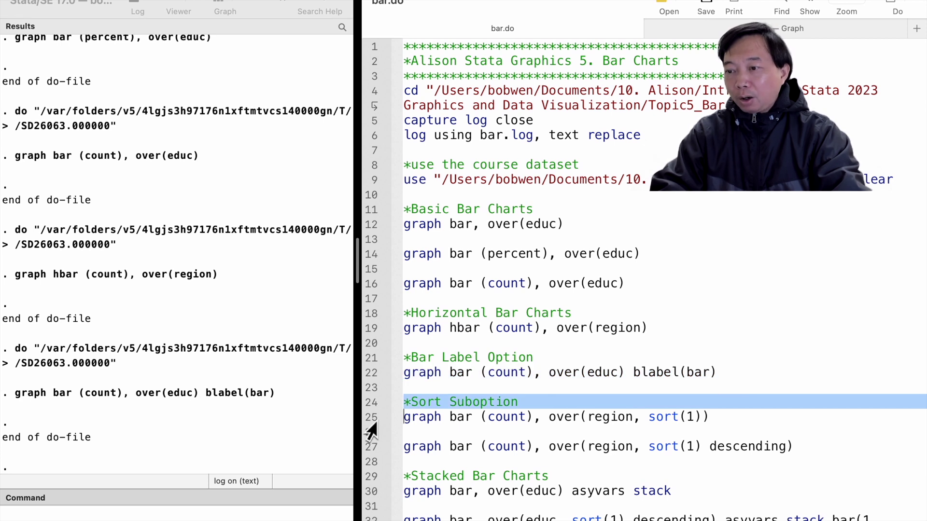
left_click(371, 423)
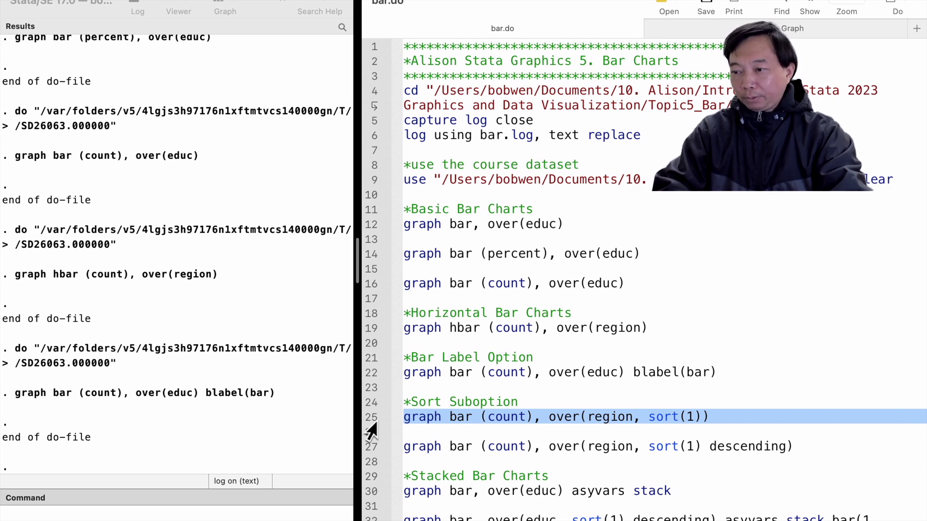
Draw the region count chart sorted ascending with sort(1), then the descending version from line 27.
key("super+shift+d")
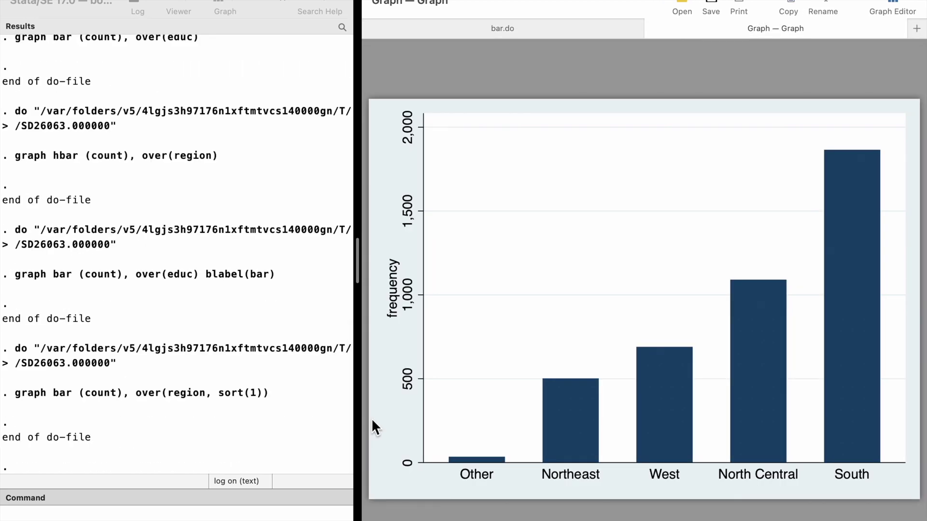
left_click(508, 27)
left_click(373, 448)
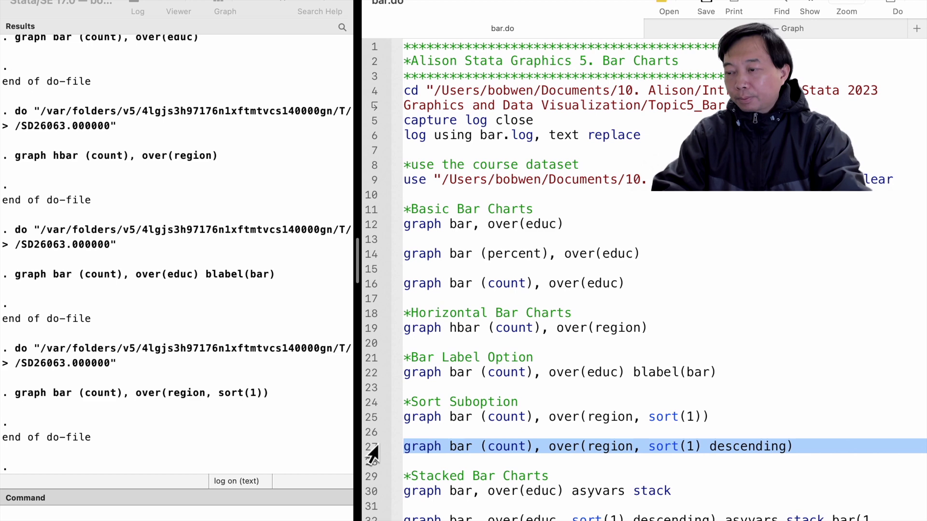
key("super+shift+d")
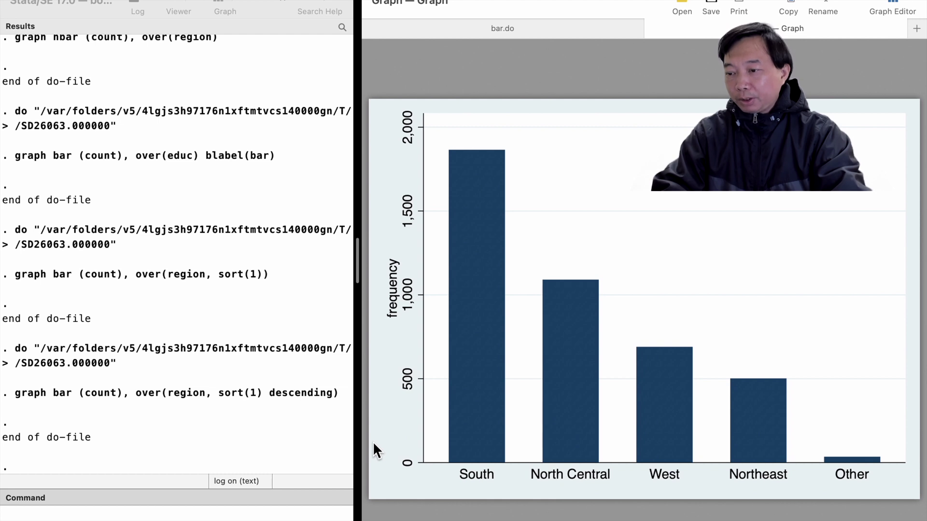
left_click(508, 27)
Draw a 100 percent stacked bar chart of educ from line 30.
scroll(414, 454, "down", 3)
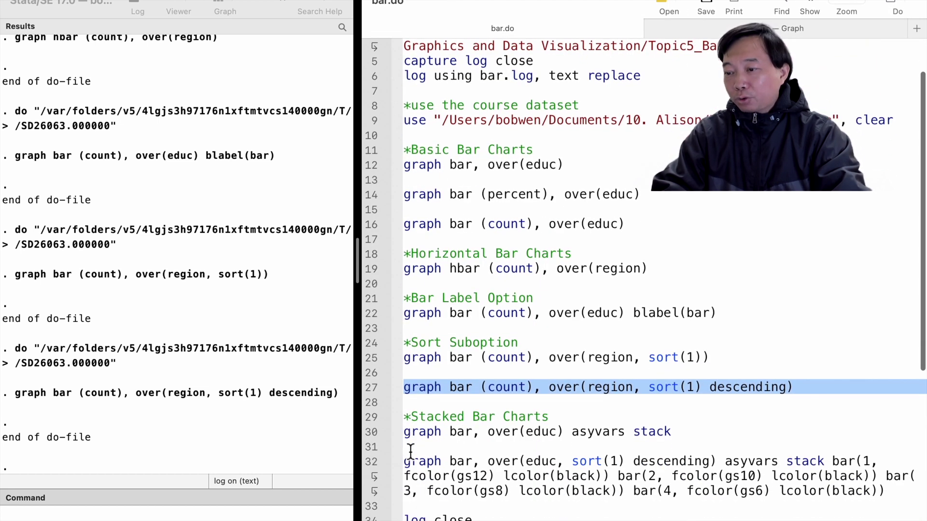
left_click(373, 419)
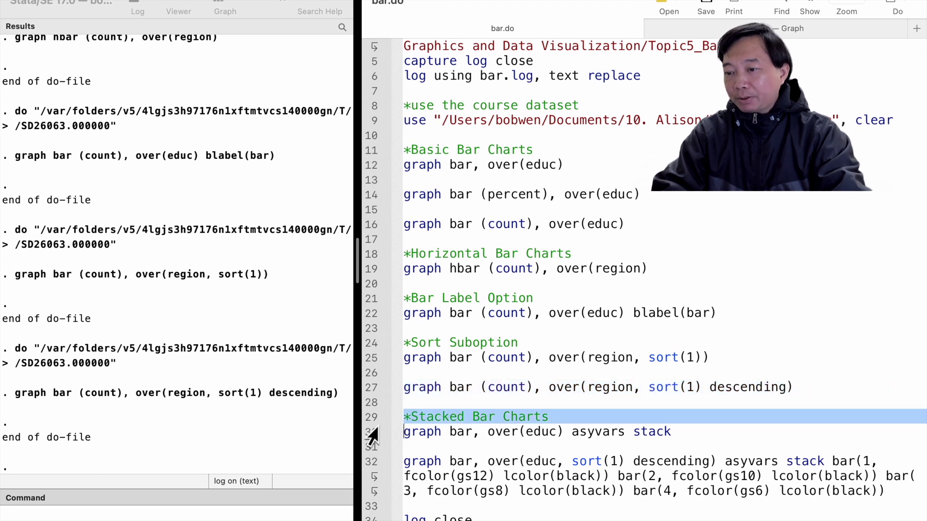
left_click(366, 434)
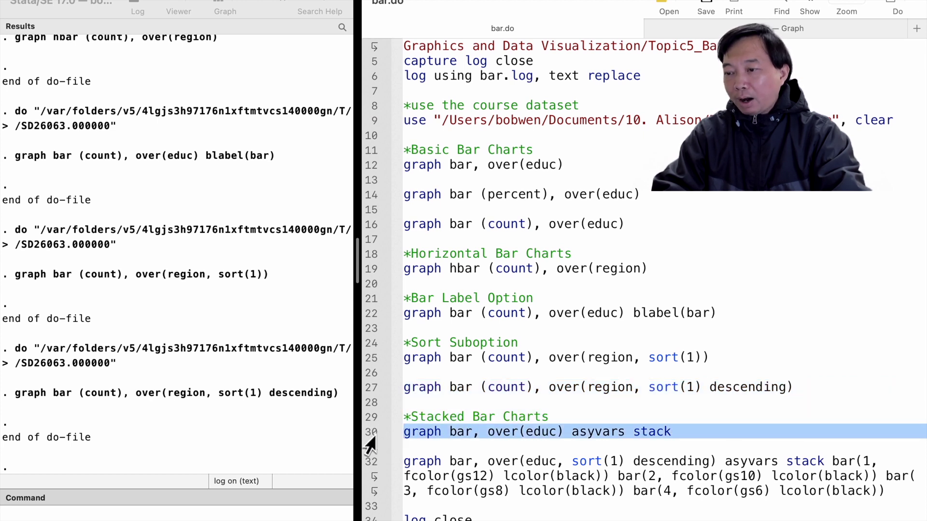
key("super+shift+d")
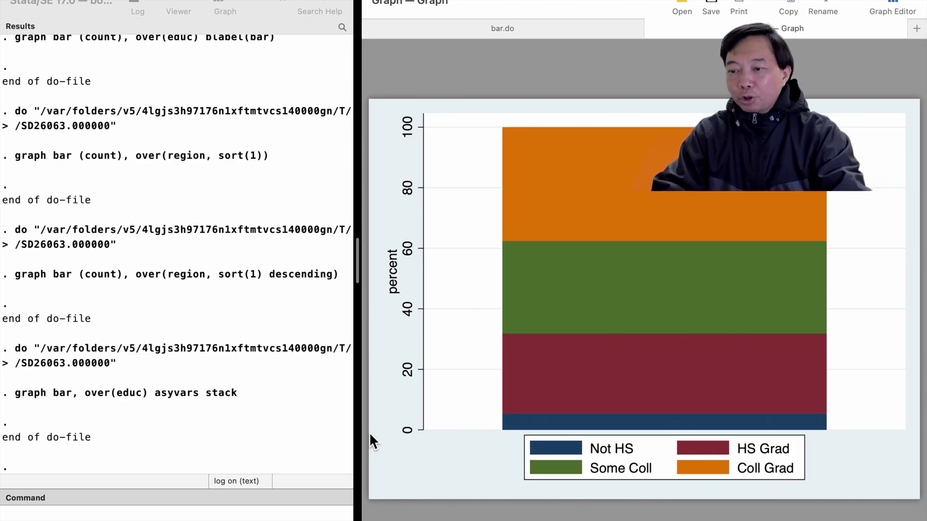
Draw the grayscale stacked version, sorted descending, shaded gs6–gs12 with black outlines.
left_click(497, 29)
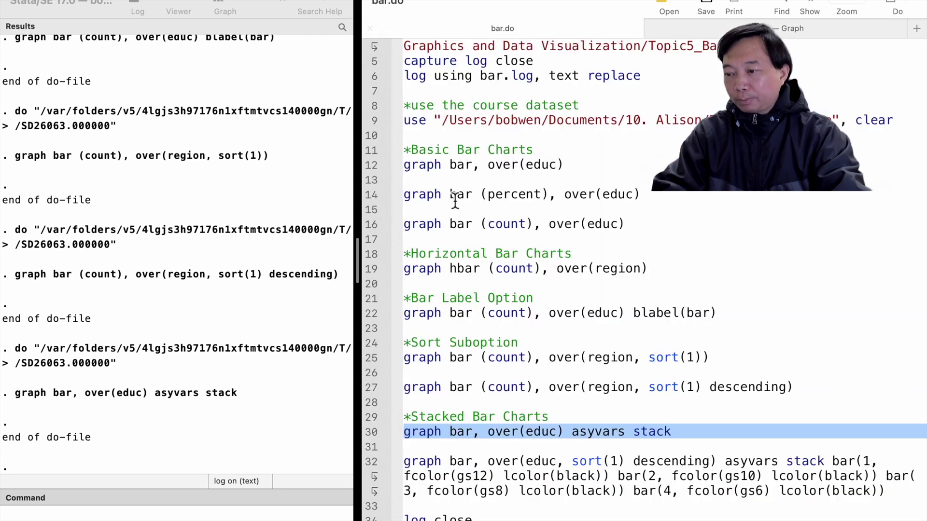
left_click(372, 463)
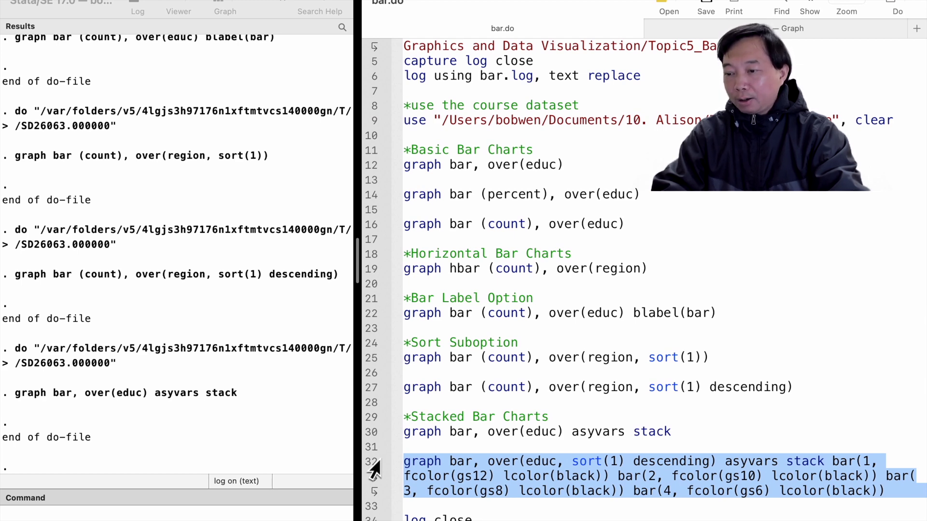
key("super+shift+d")
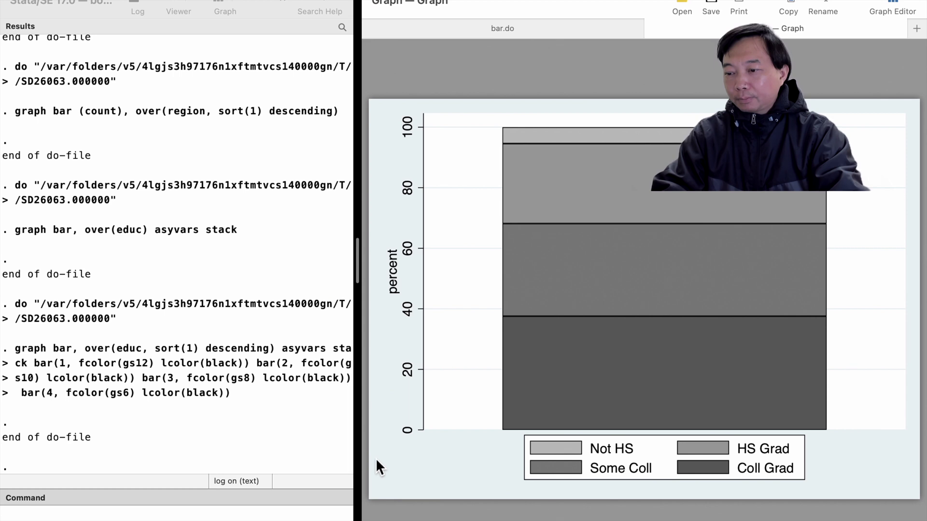